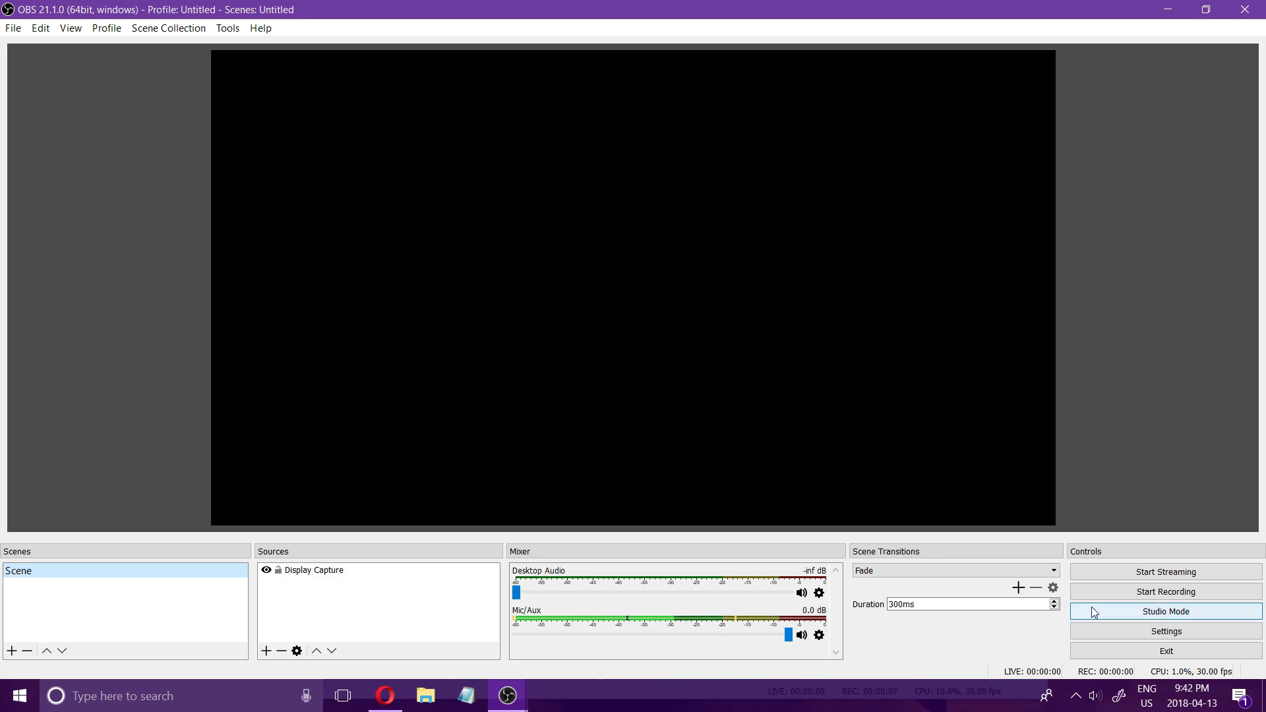
# Open Settings at the Output page's Recording tab with output mode kept on Advanced.
pyautogui.click(1099, 628)
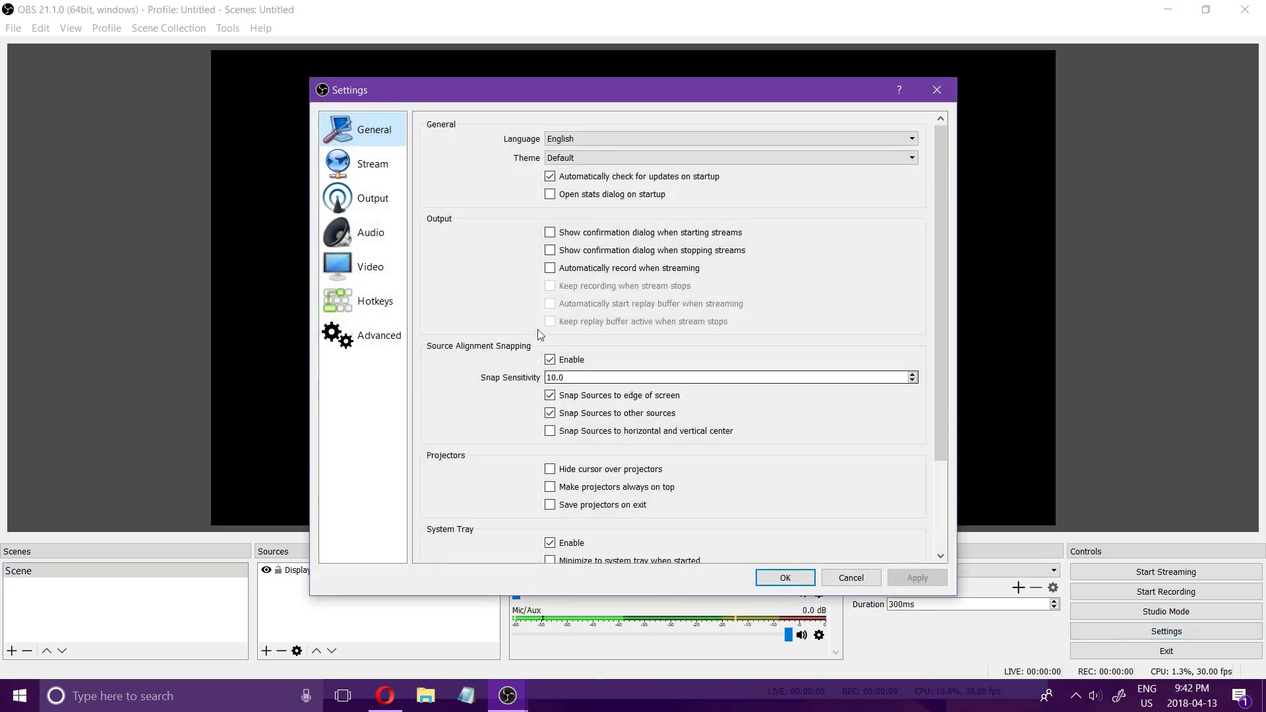
pyautogui.click(390, 201)
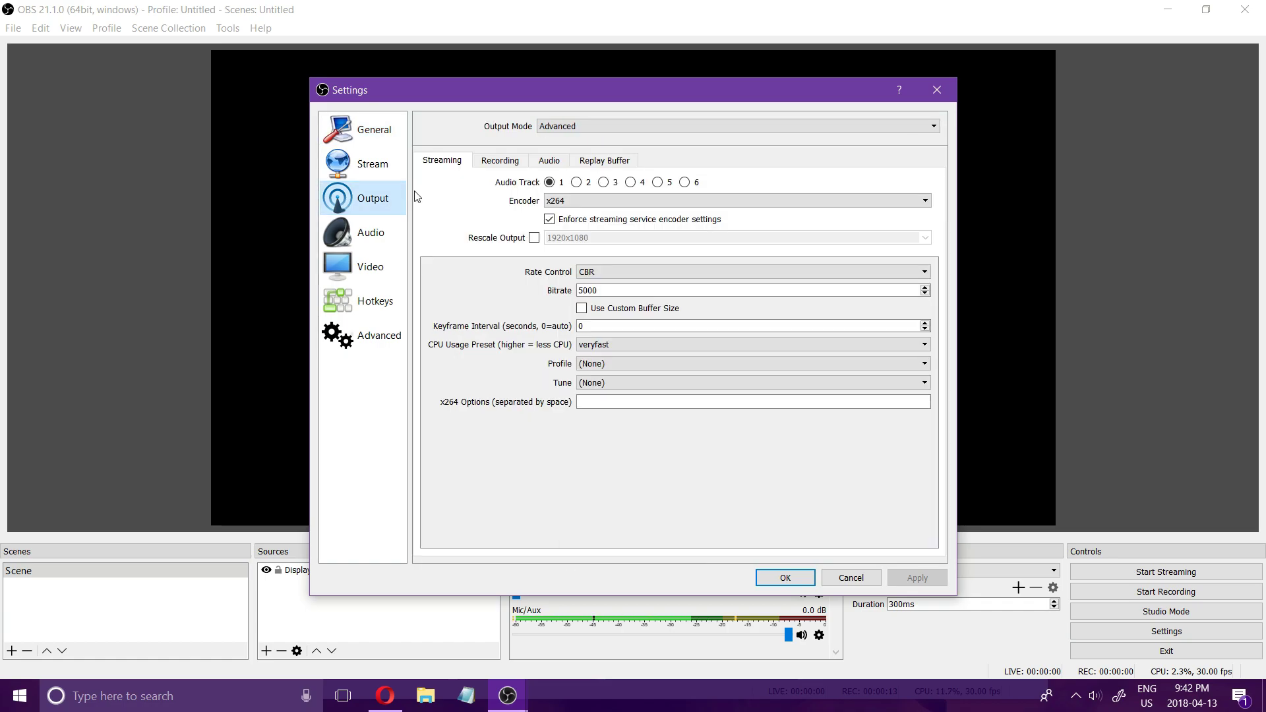
pyautogui.click(501, 164)
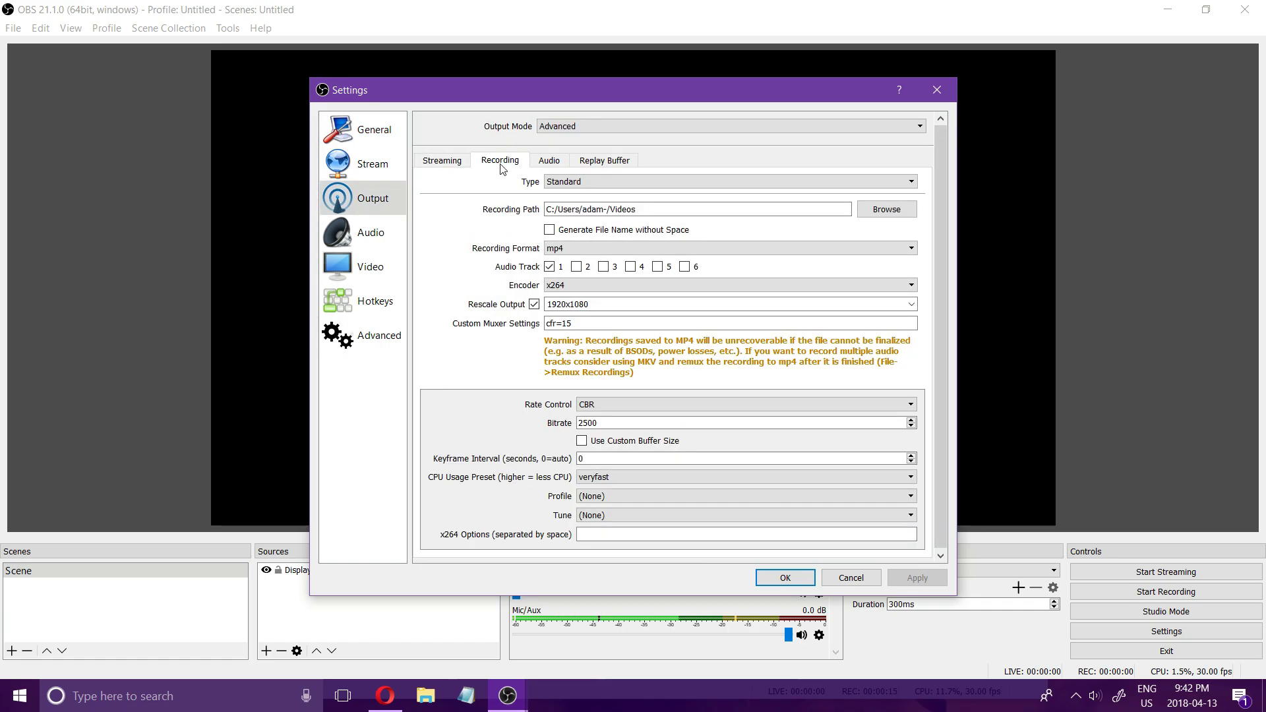
pyautogui.click(562, 120)
pyautogui.click(562, 146)
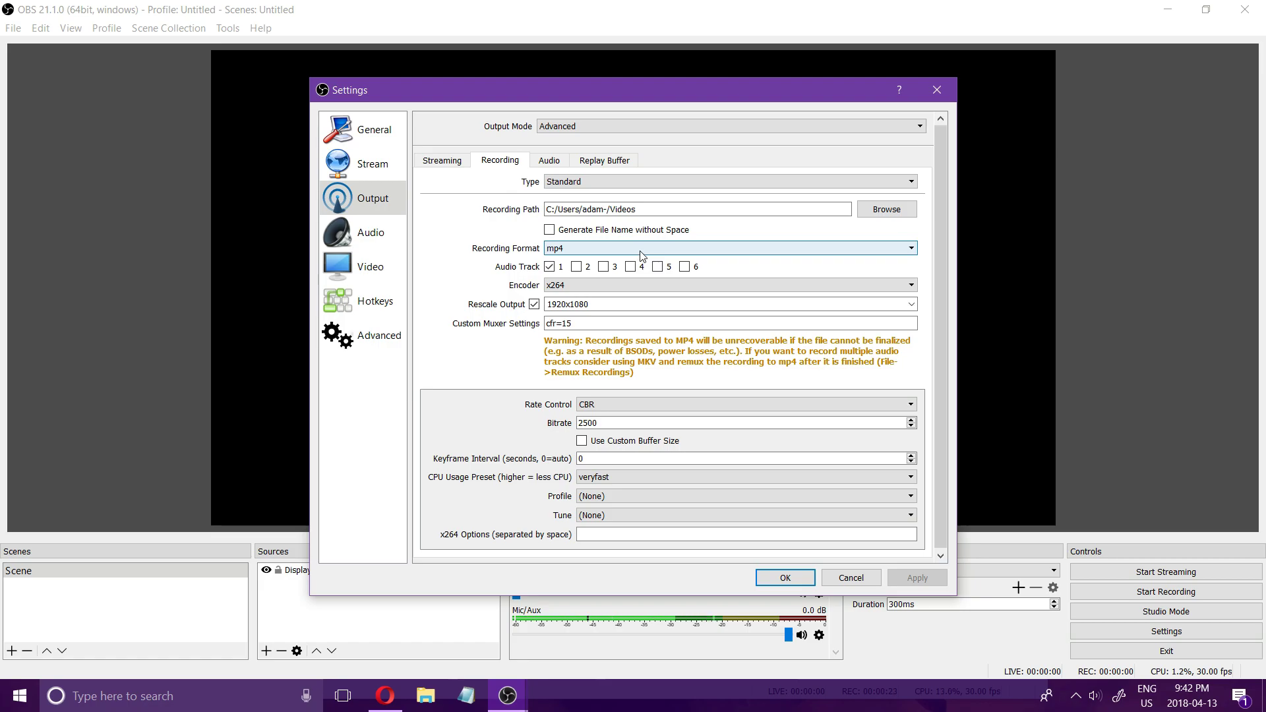
# Keep x264 as the recording encoder.
pyautogui.click(570, 287)
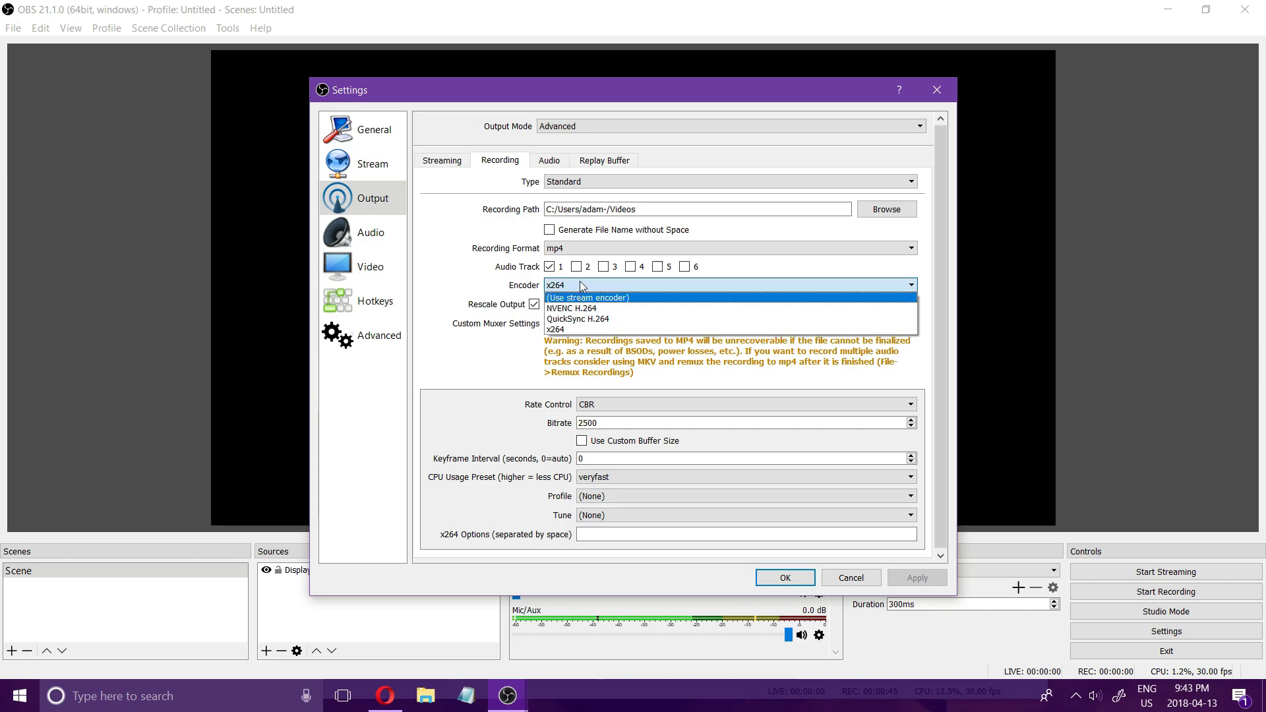
pyautogui.click(571, 290)
pyautogui.click(571, 291)
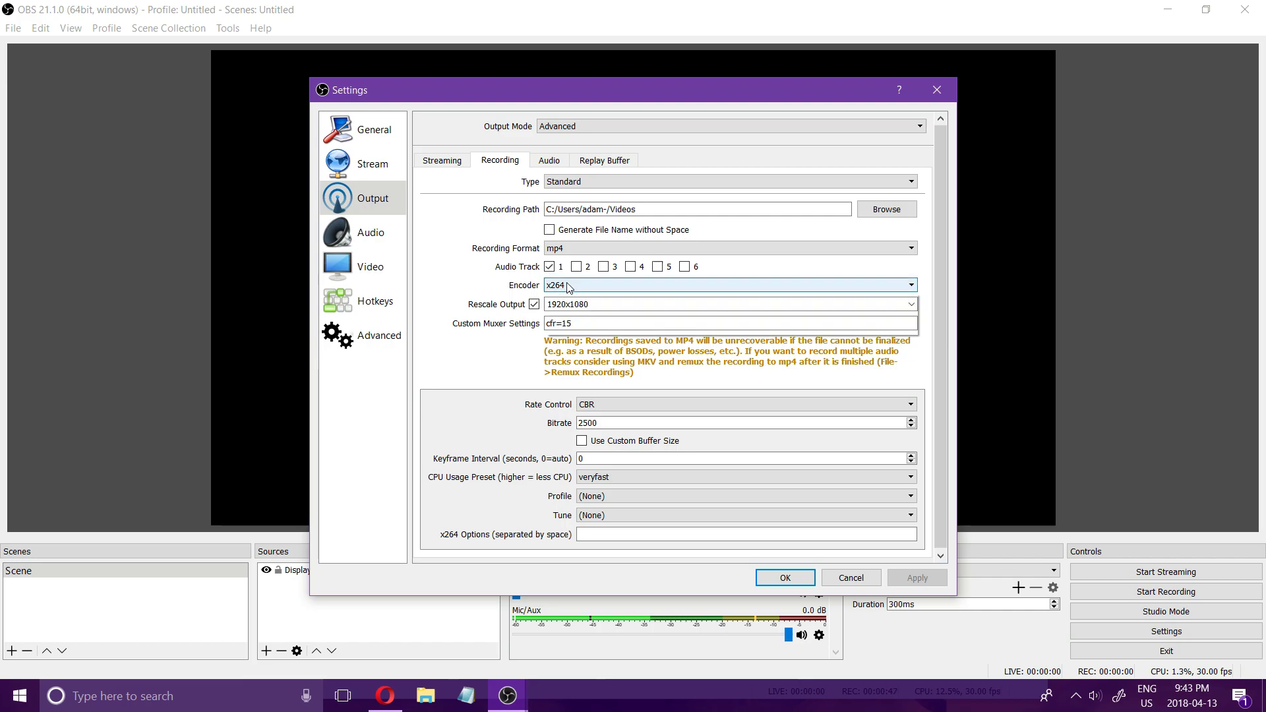
pyautogui.click(564, 295)
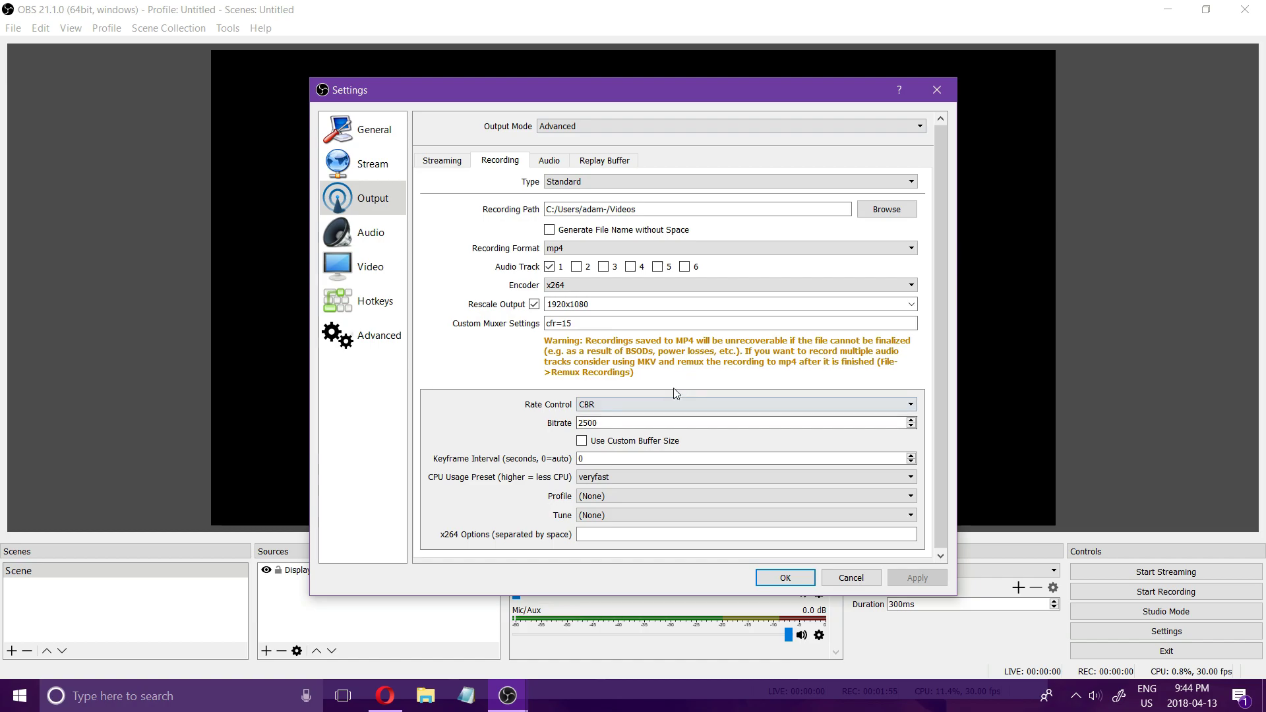
# Keep CBR rate control and clear the 2500 recording bitrate to enter 5000.
pyautogui.click(646, 406)
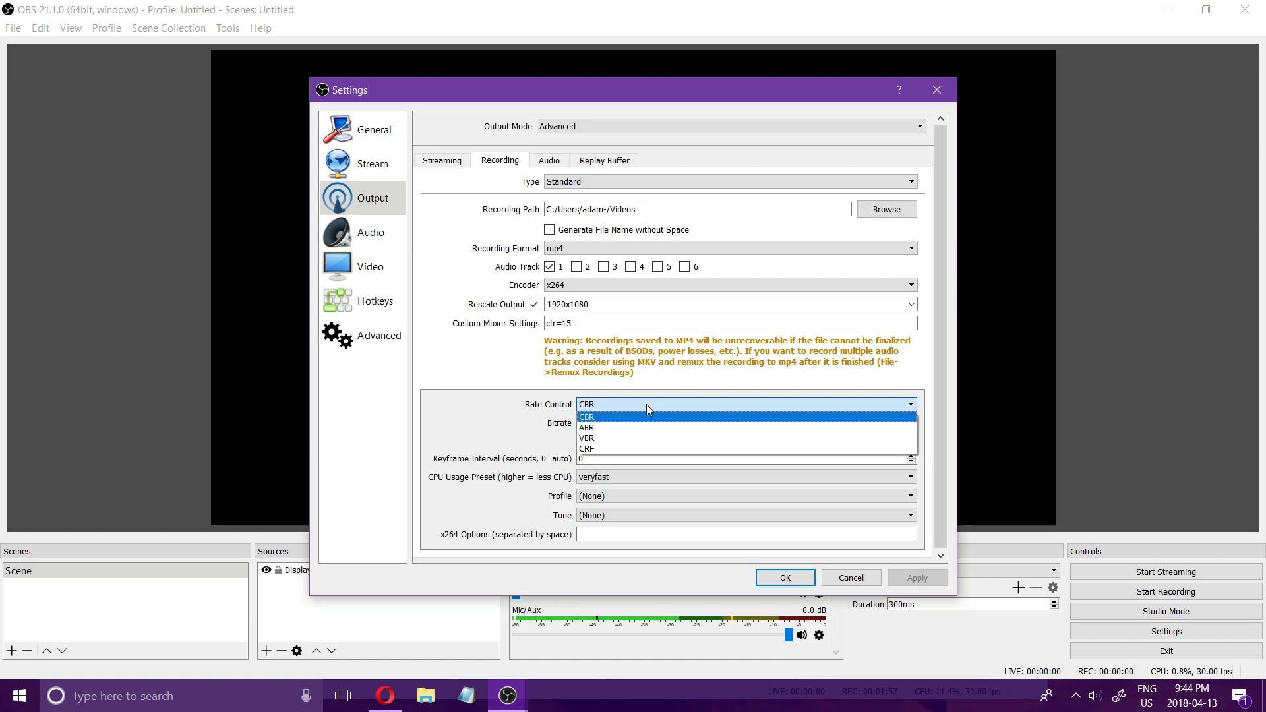
pyautogui.click(646, 406)
pyautogui.click(626, 424)
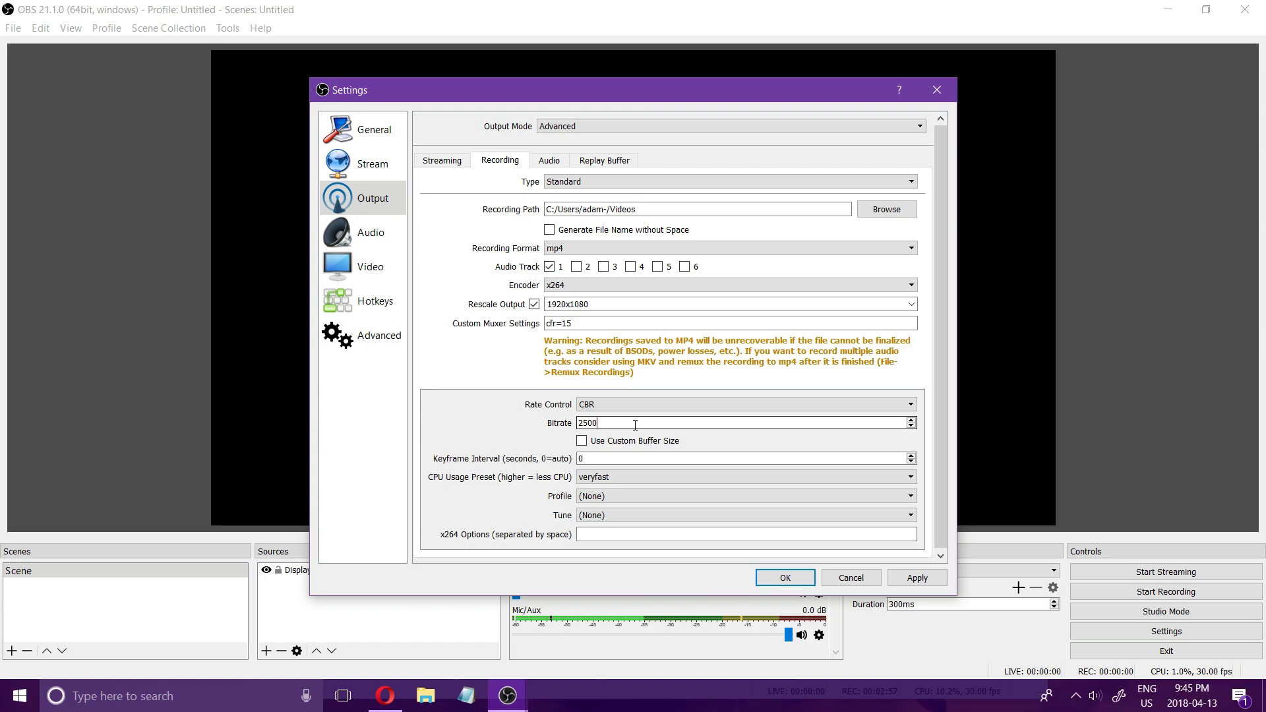
pyautogui.press('BackSpace')
pyautogui.press('BackSpace')
pyautogui.press('BackSpace')
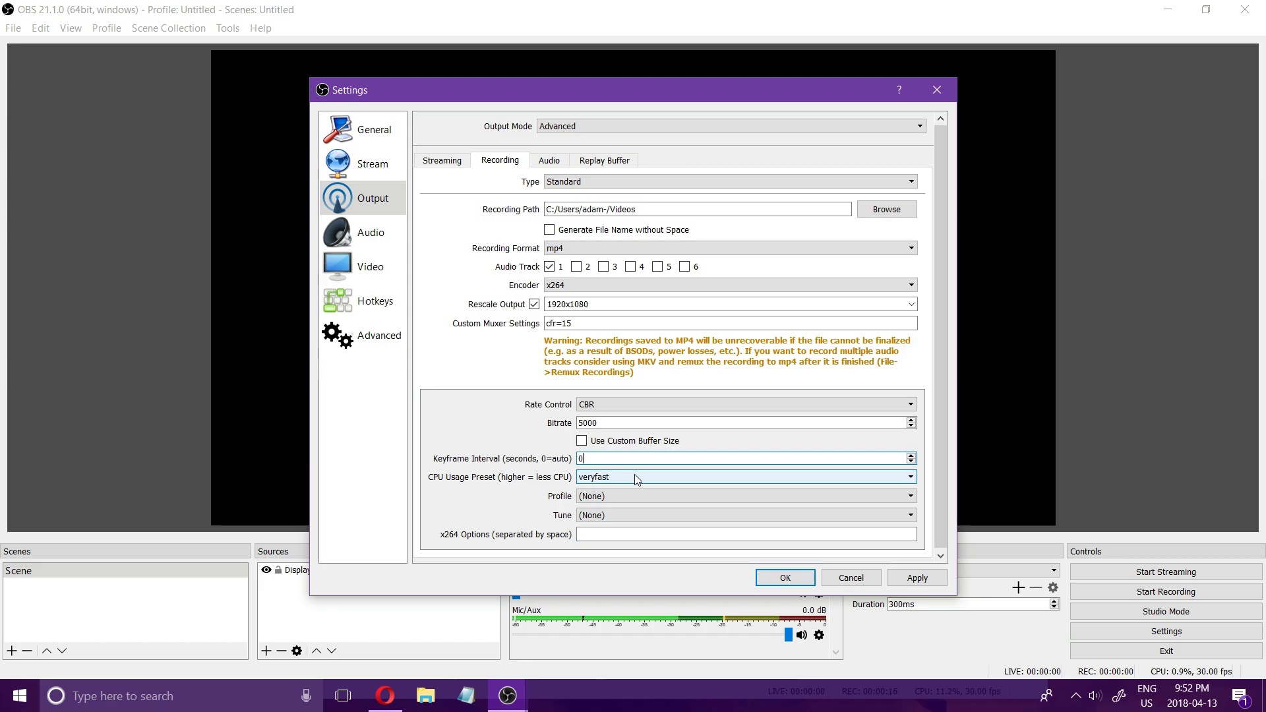
# Leave the recording CPU preset on veryfast and show the Output audio track bitrates.
pyautogui.click(635, 479)
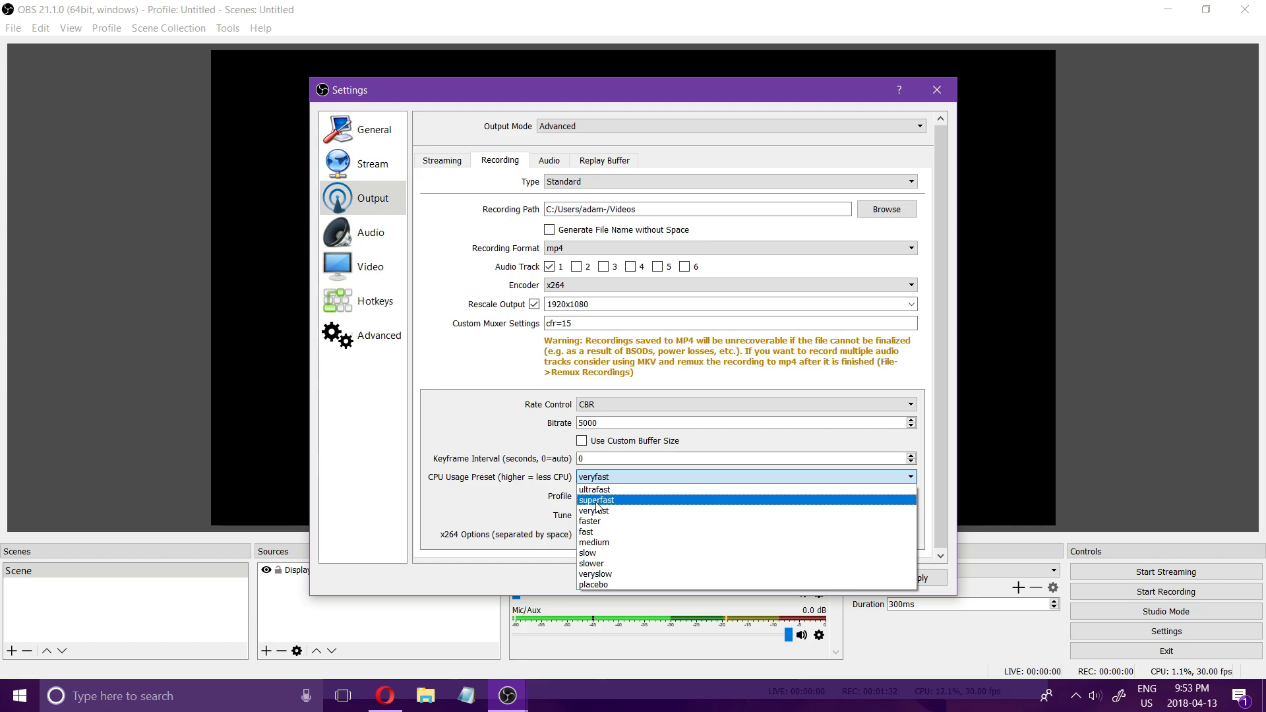
pyautogui.click(597, 500)
pyautogui.click(551, 161)
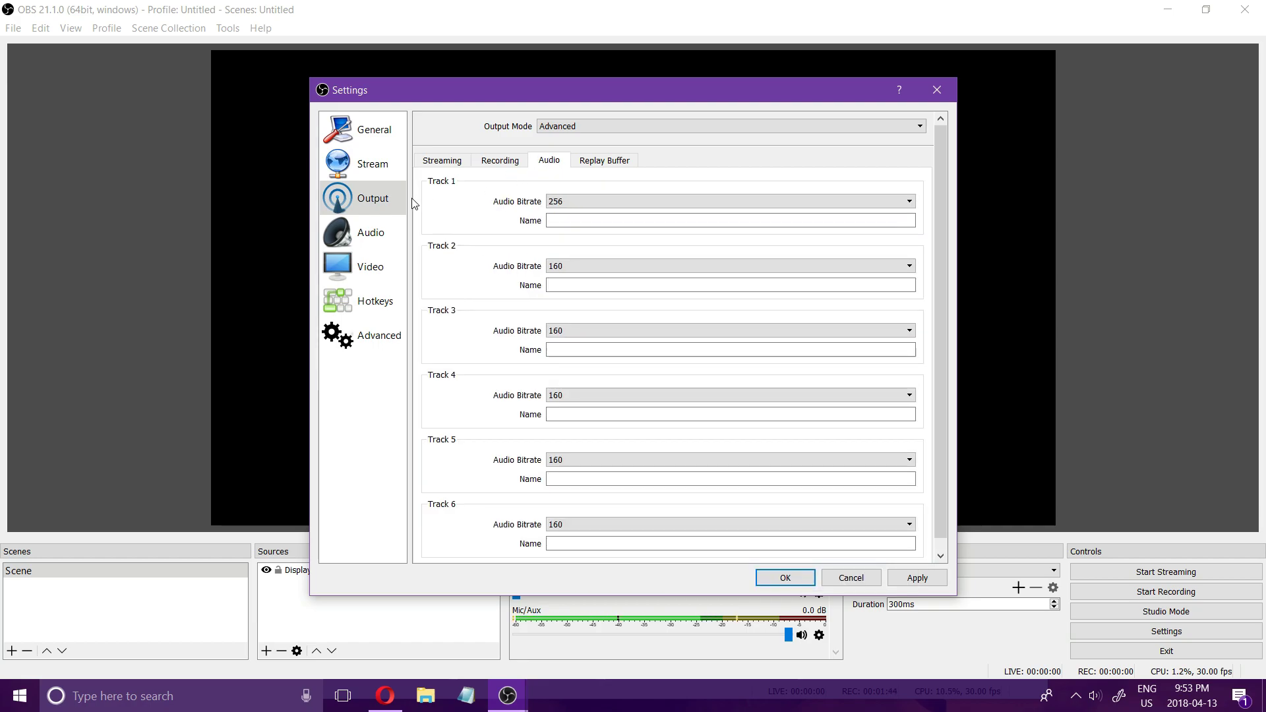
# Set Track 1 audio bitrate to 320, then go to the Audio settings page.
pyautogui.click(613, 201)
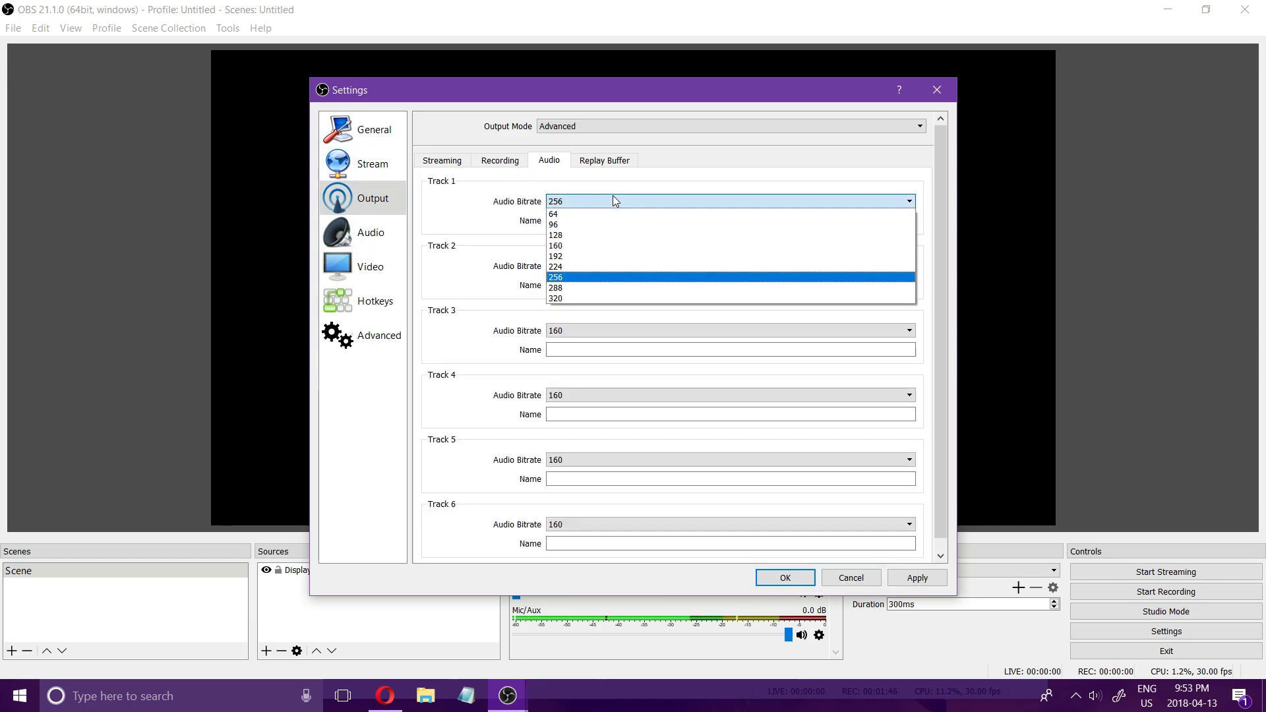
pyautogui.click(582, 277)
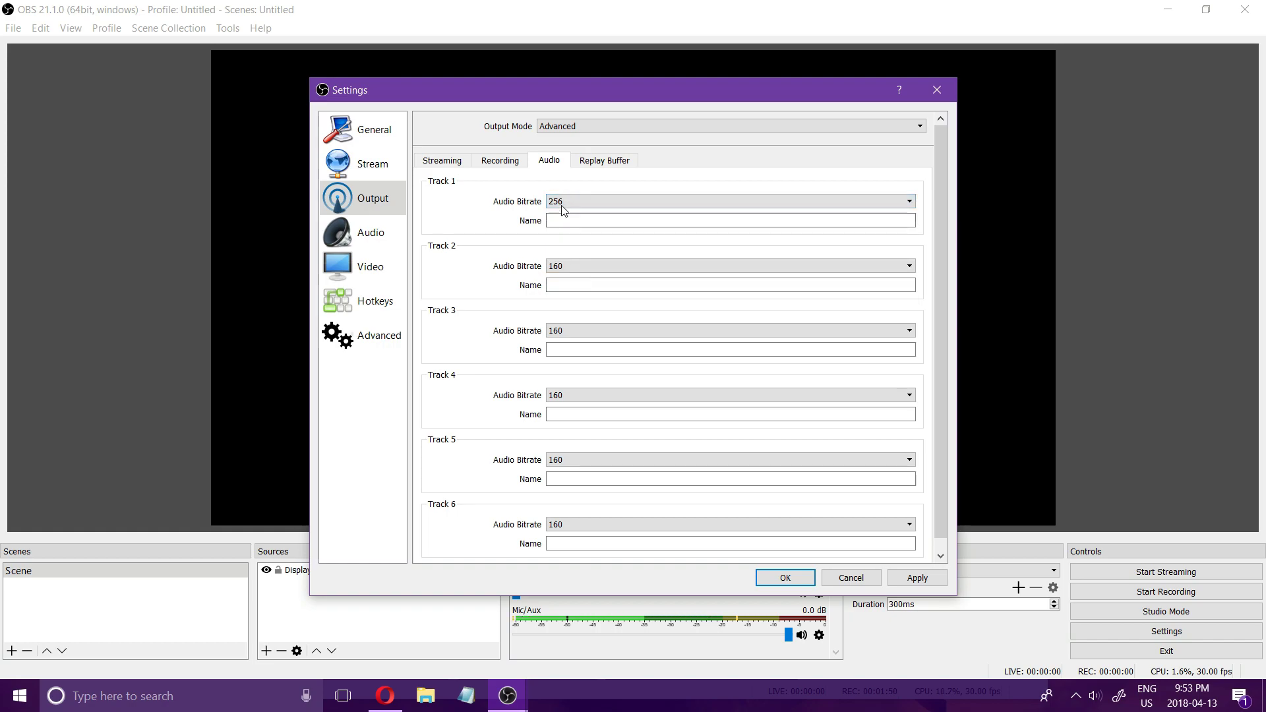
pyautogui.click(566, 202)
pyautogui.click(574, 298)
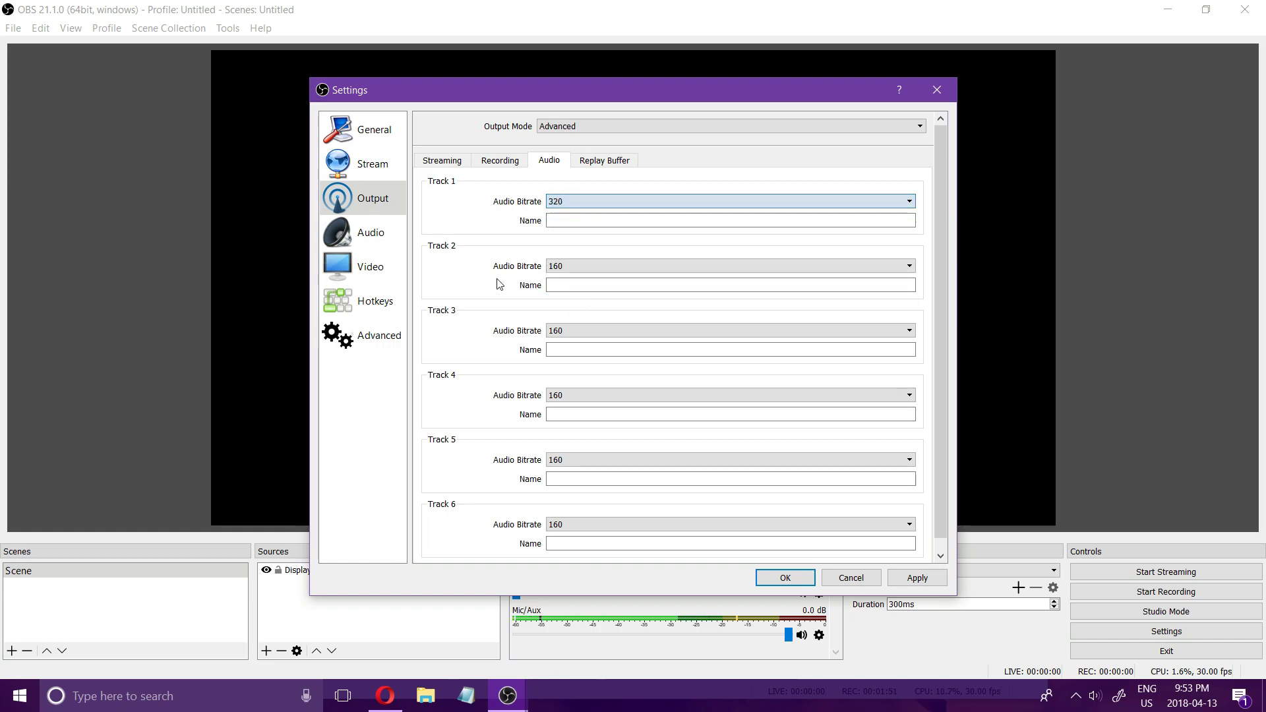
pyautogui.click(373, 234)
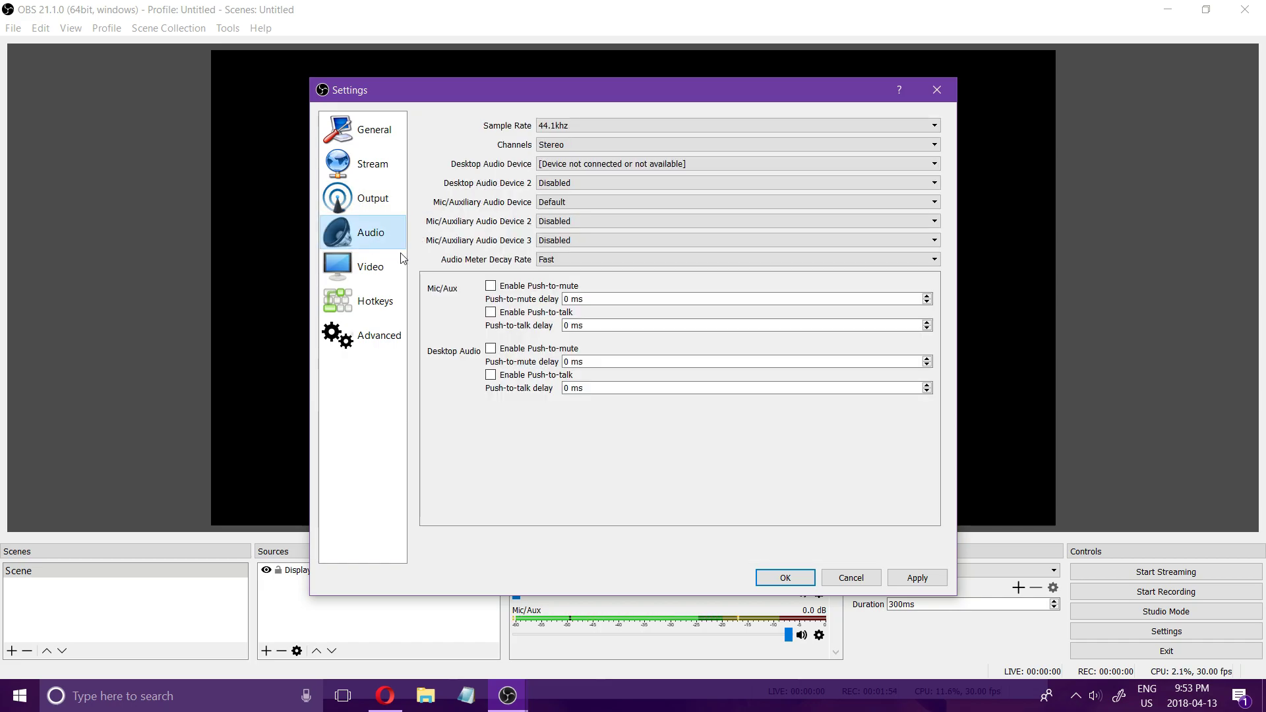
# On the Video page, set Common FPS to 60 with 1920x1080 base and output resolutions.
pyautogui.click(385, 261)
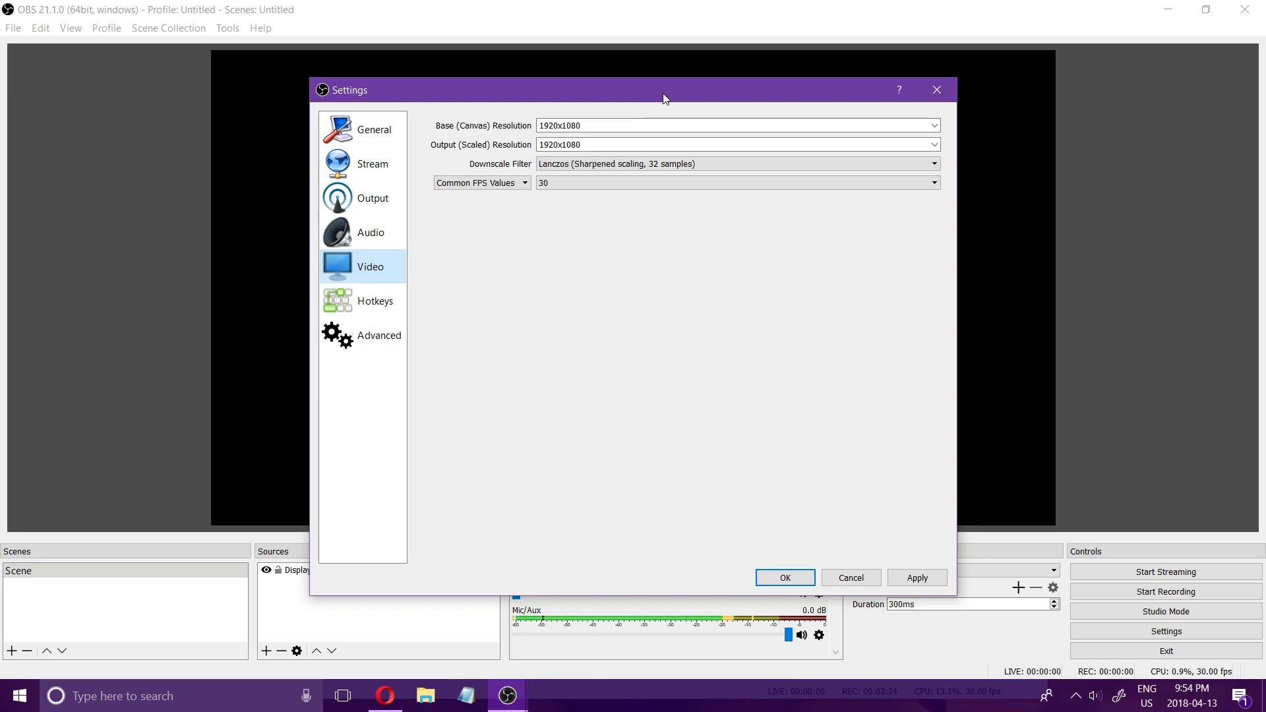
pyautogui.click(584, 181)
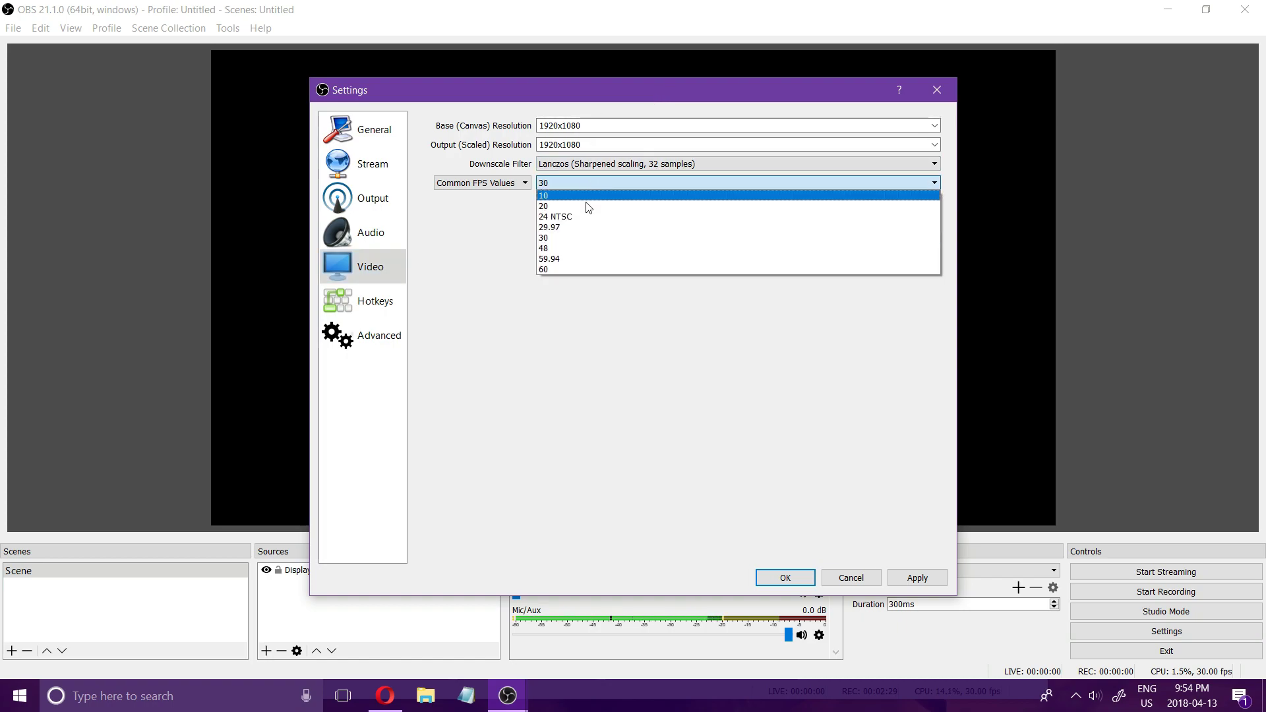
pyautogui.click(568, 262)
pyautogui.click(570, 125)
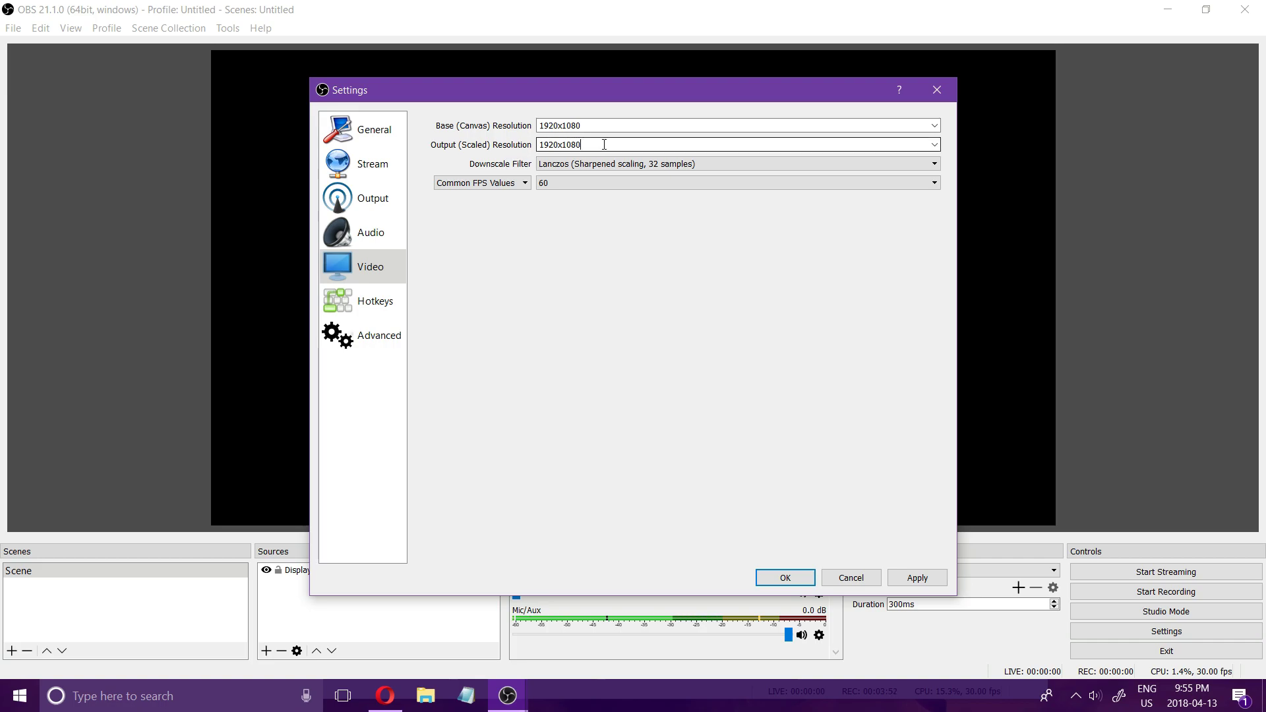
pyautogui.click(568, 182)
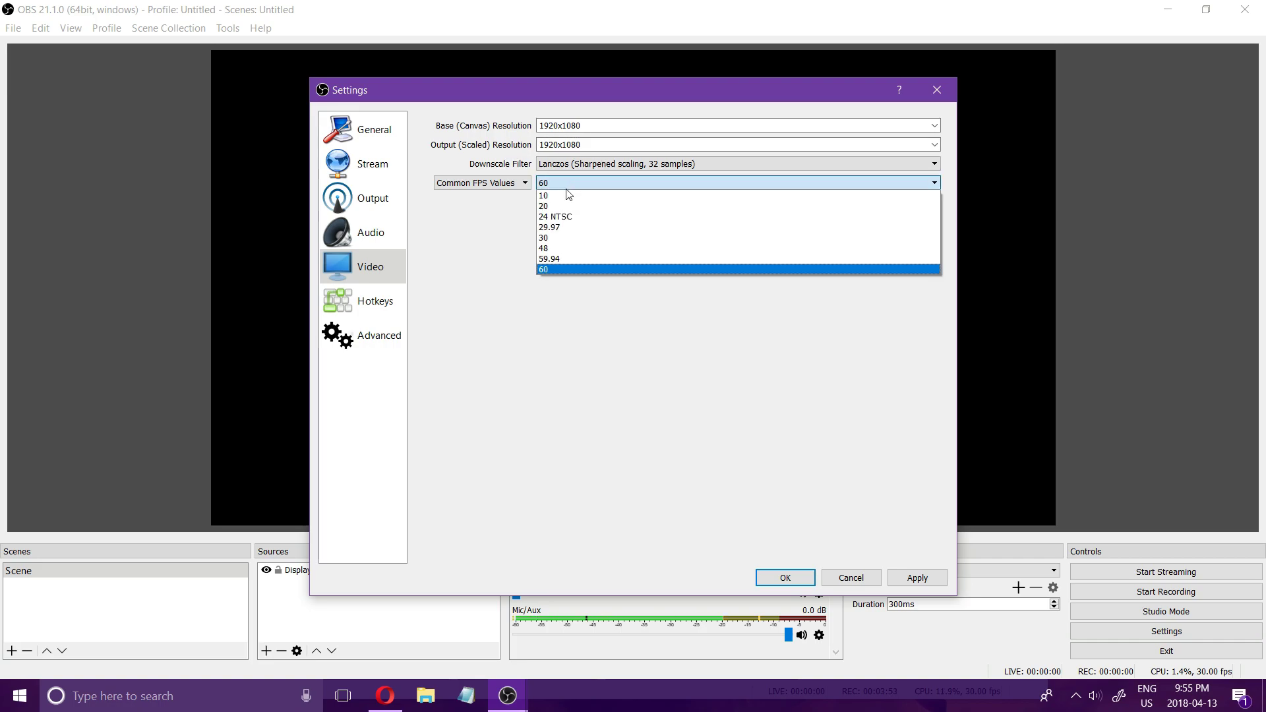
pyautogui.click(560, 327)
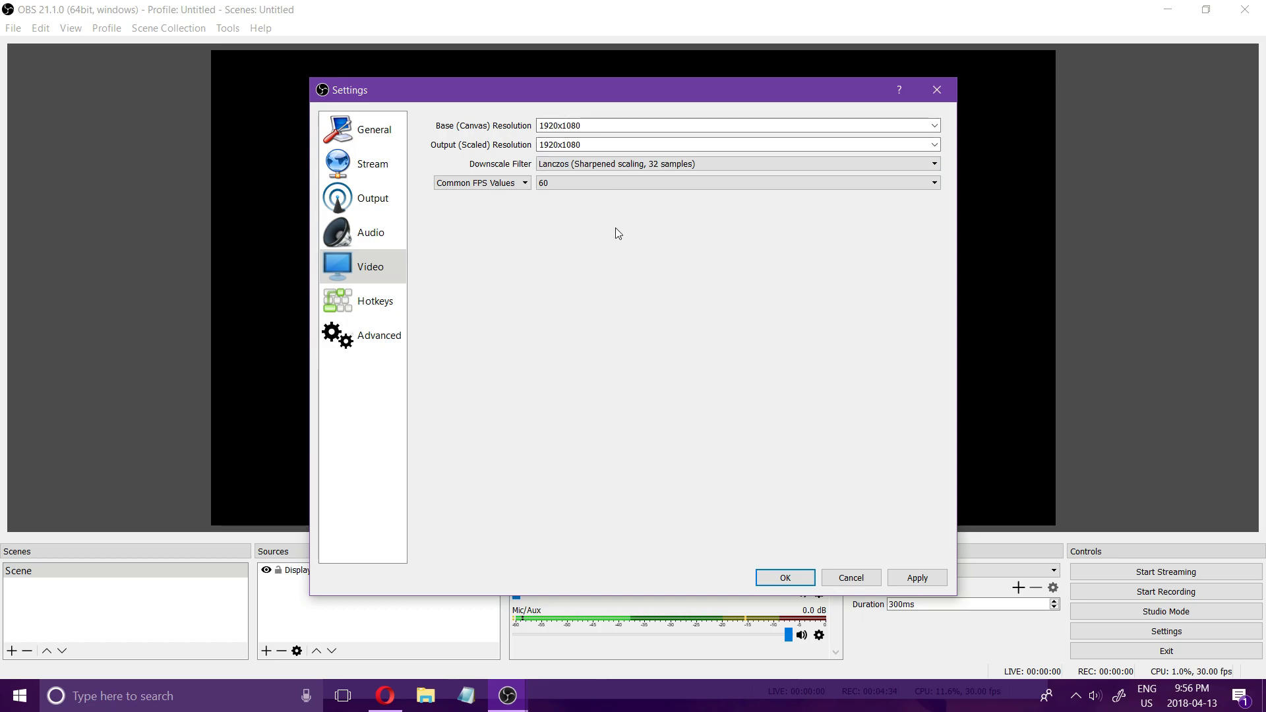
# Go to the Advanced settings and open the Process Priority choices.
pyautogui.click(376, 342)
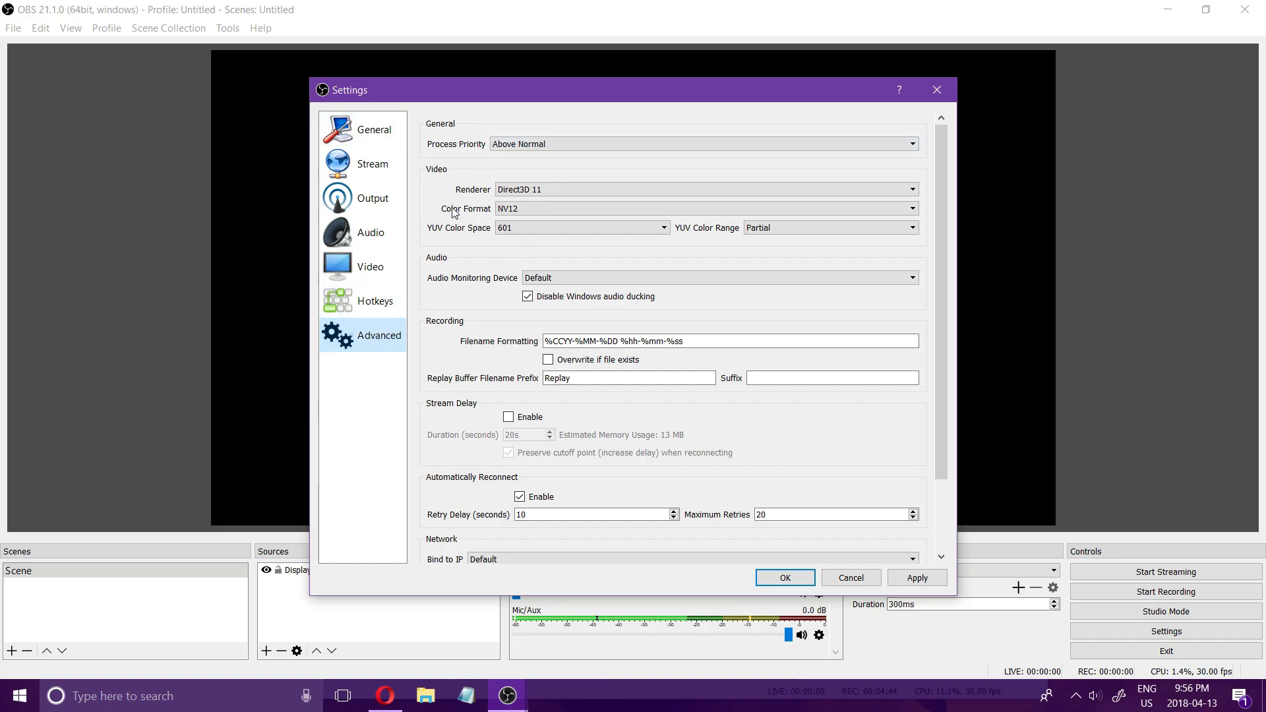
pyautogui.click(518, 145)
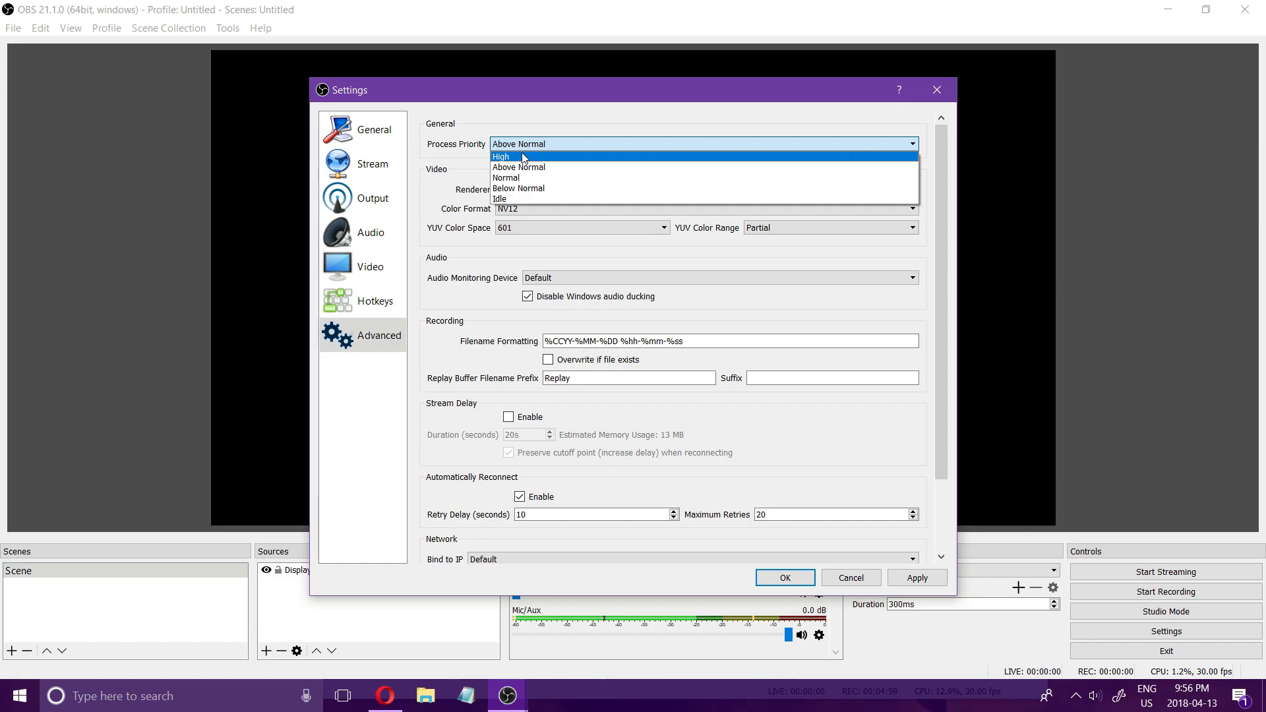
# Set process priority to Above Normal, then view the Output Streaming tab with x264 CBR 5000.
pyautogui.click(389, 172)
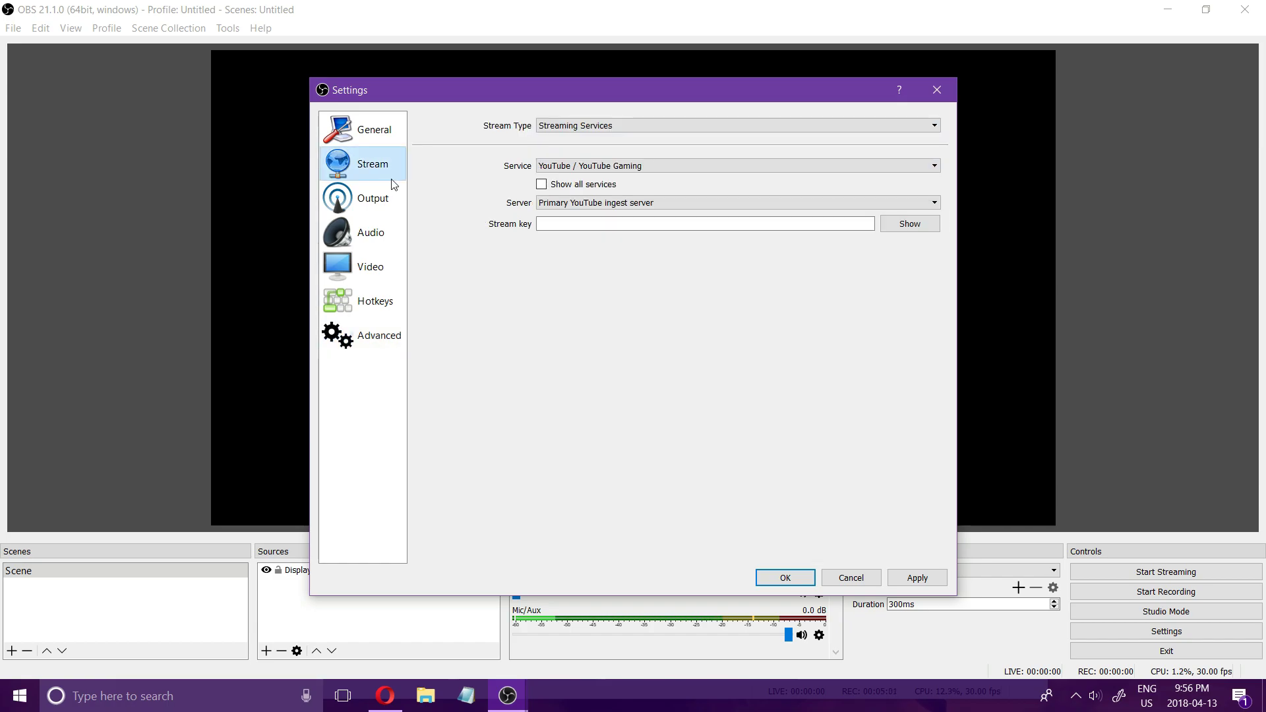
pyautogui.click(381, 201)
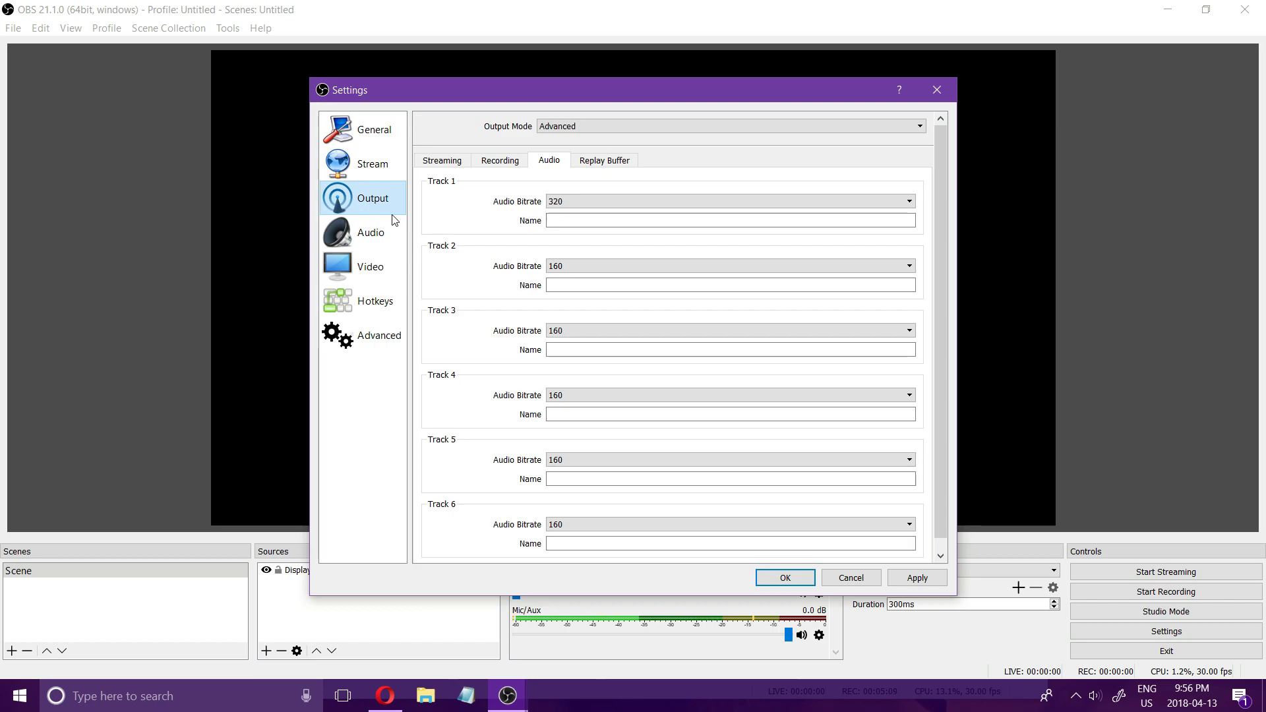
pyautogui.click(495, 161)
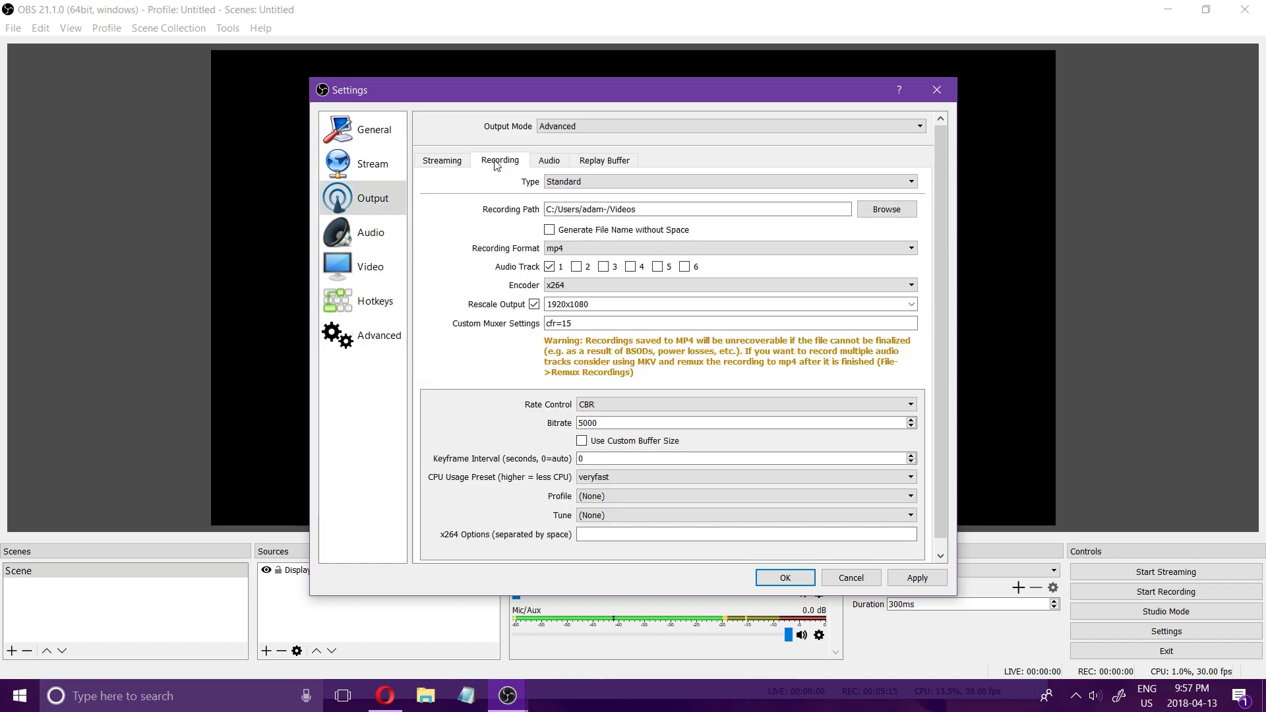
pyautogui.click(539, 165)
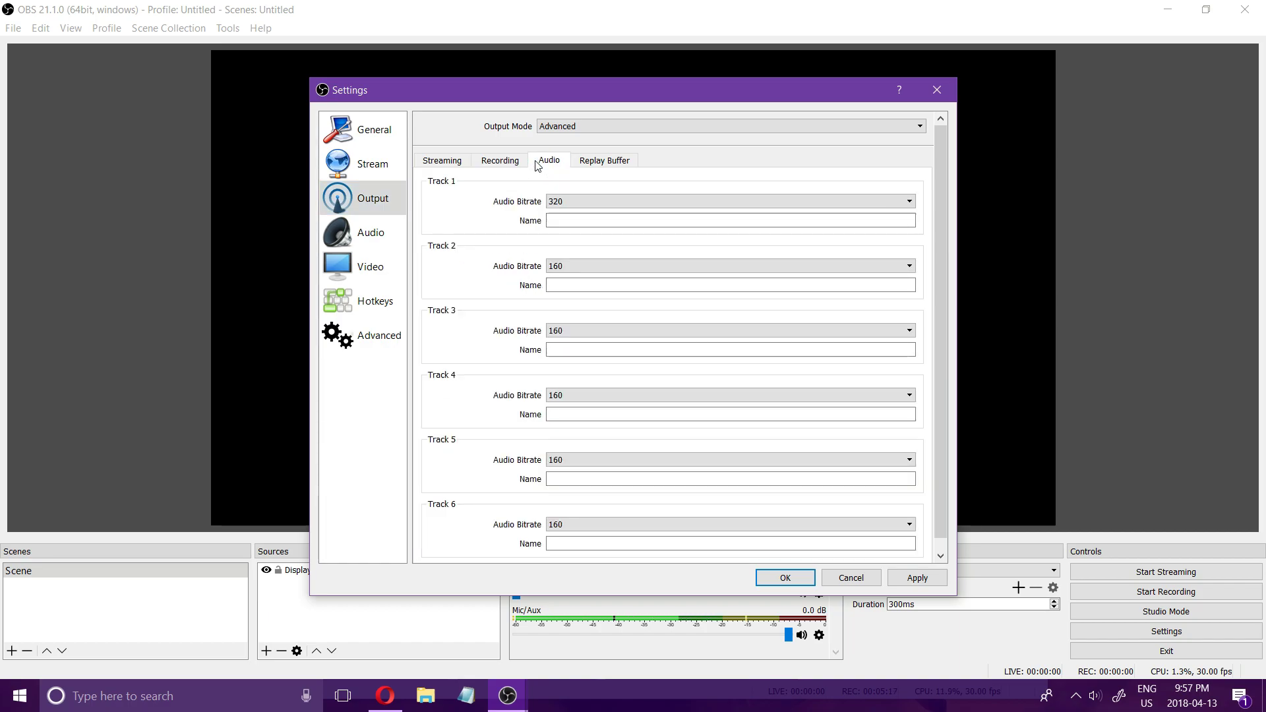
pyautogui.click(513, 166)
pyautogui.click(434, 164)
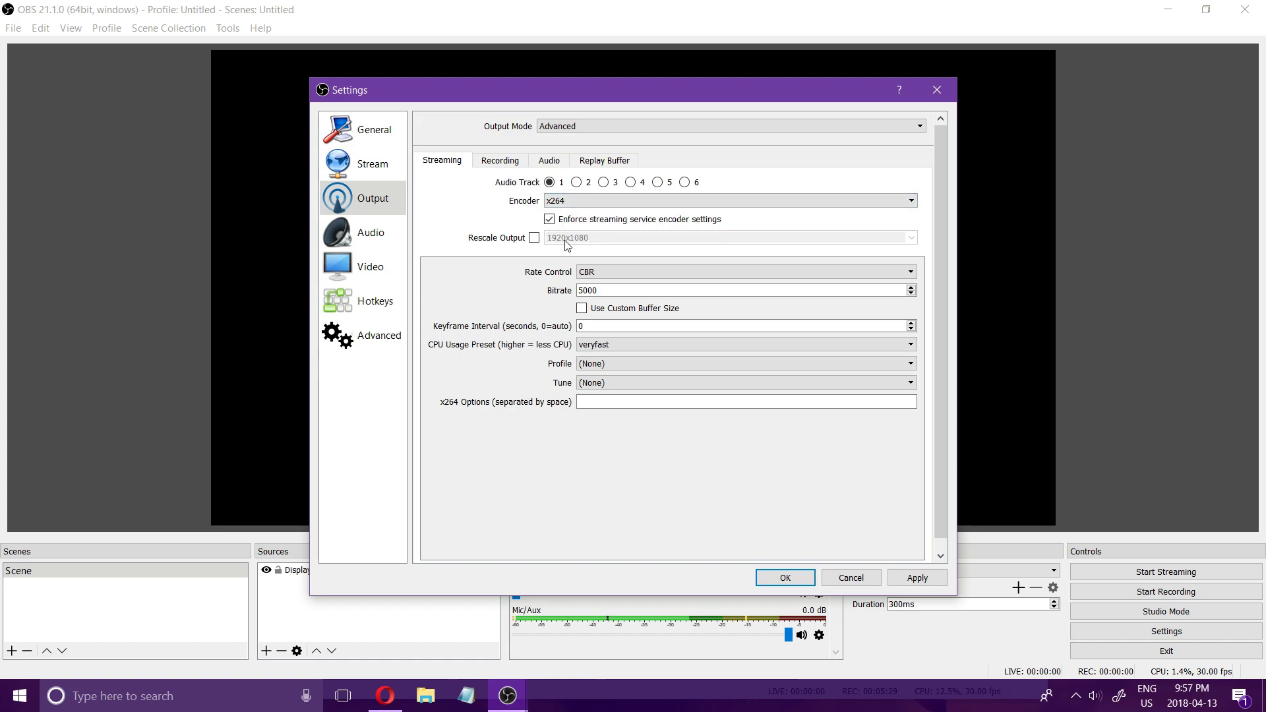
# Enable stream Rescale Output at 1920x1080 and keep the veryfast CPU preset.
pyautogui.click(534, 238)
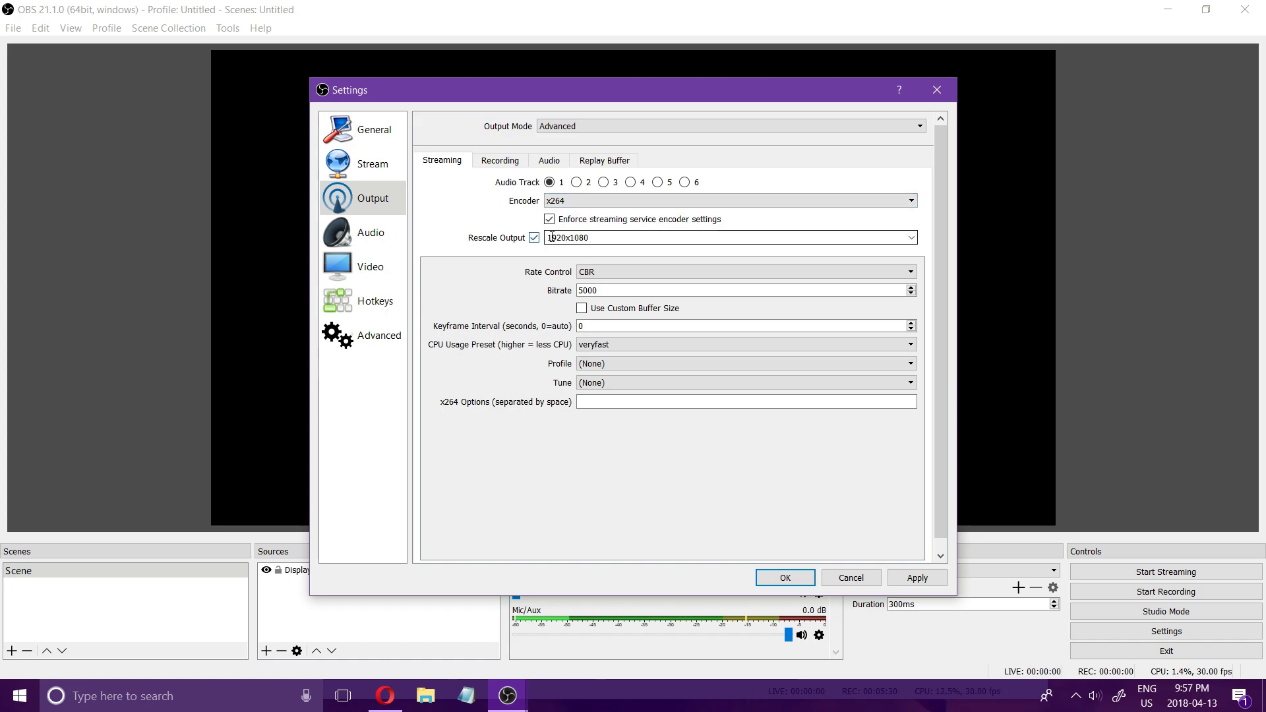
pyautogui.click(610, 349)
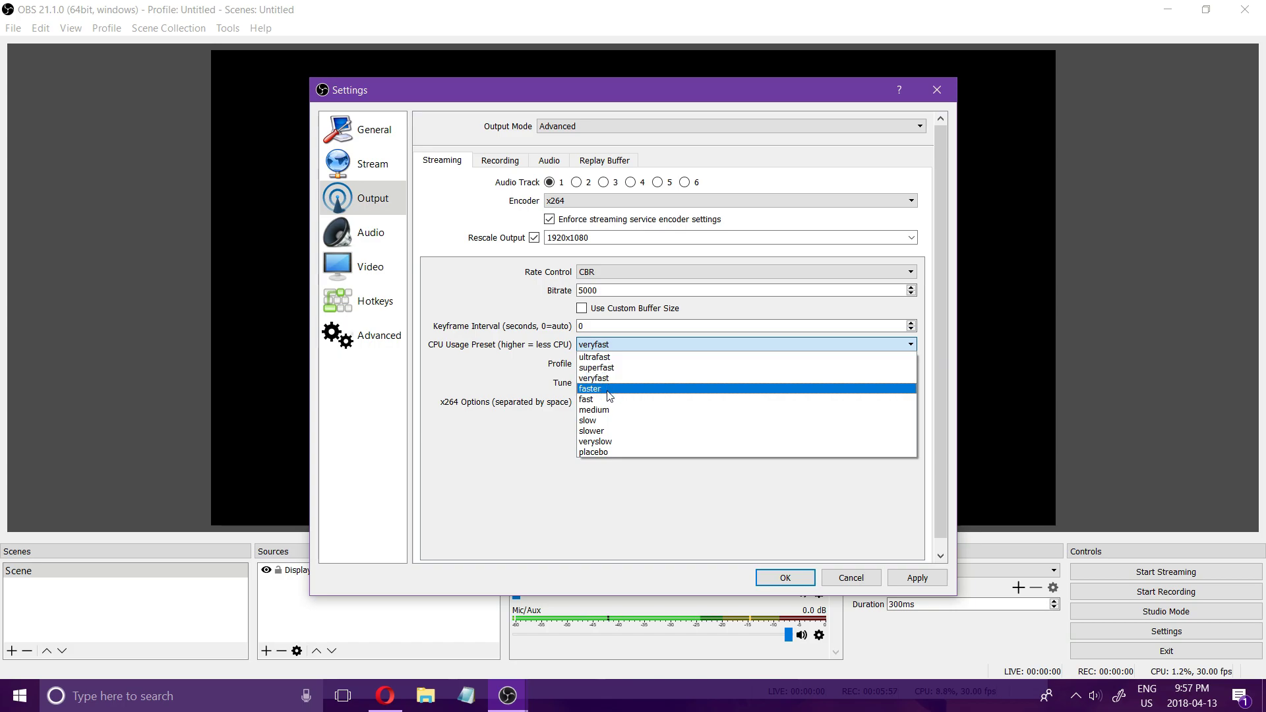
pyautogui.click(606, 343)
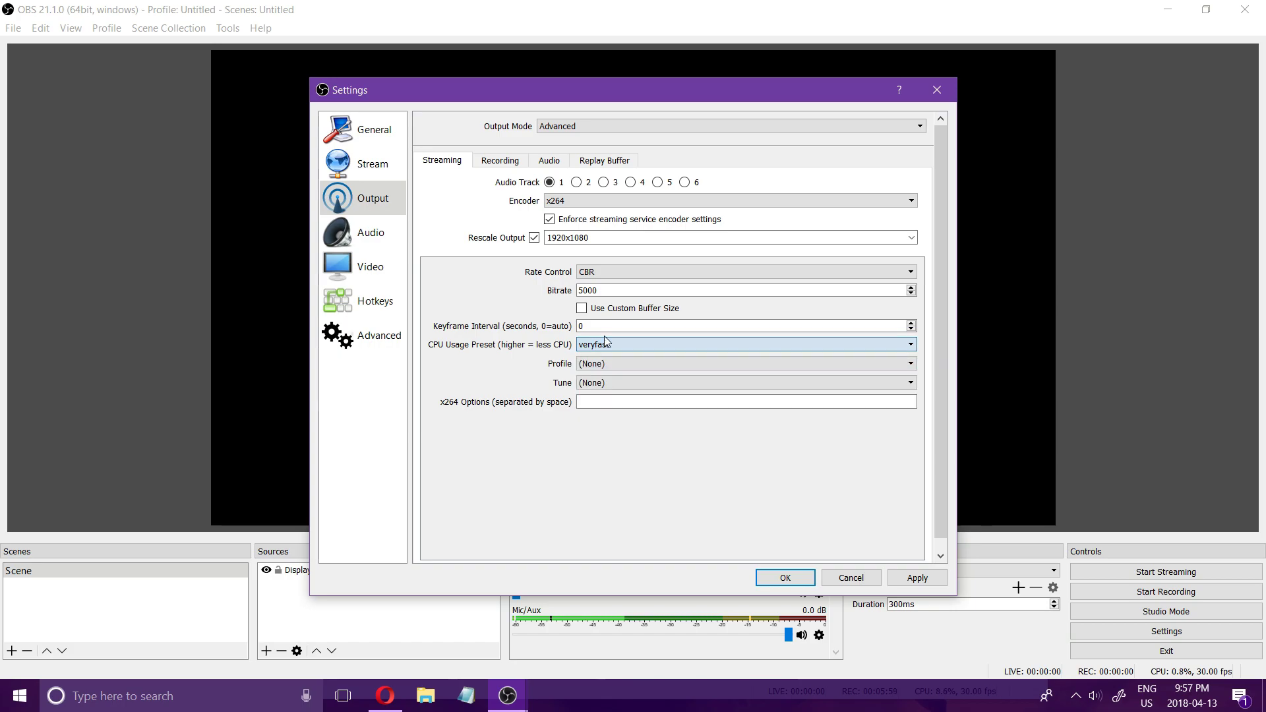